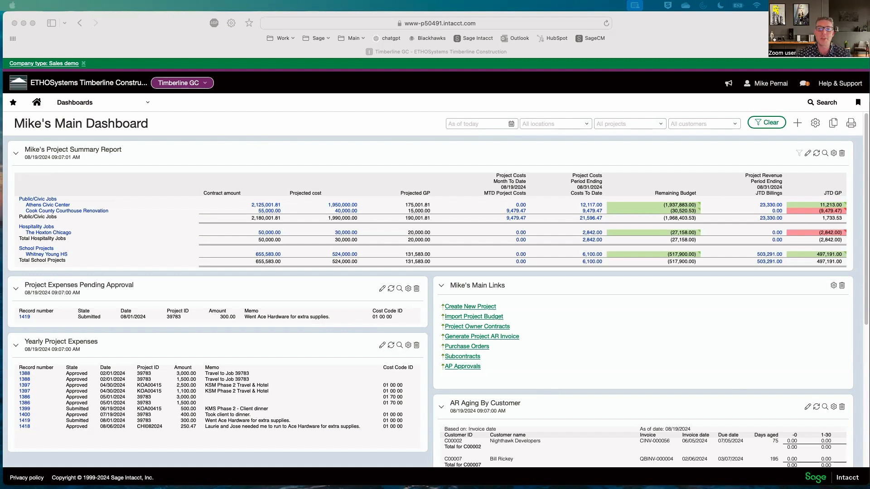
- Start generating a project AR invoice and check which price lists are available
click(616, 131)
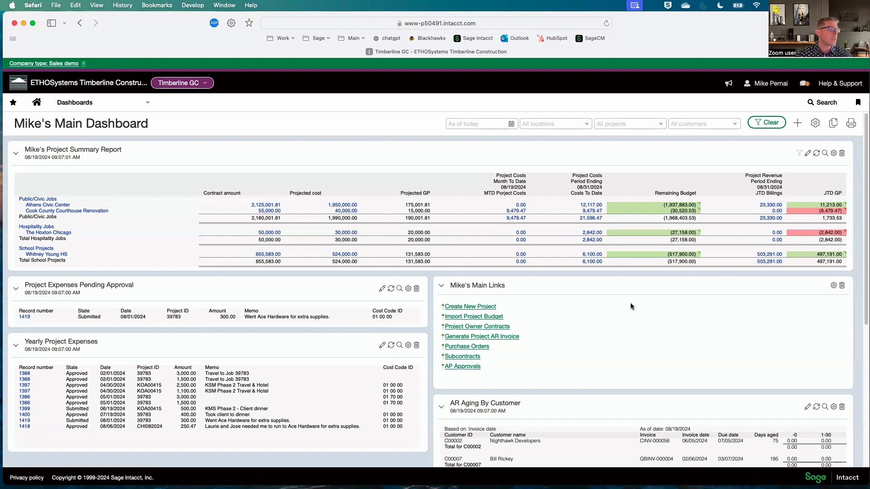
click(493, 342)
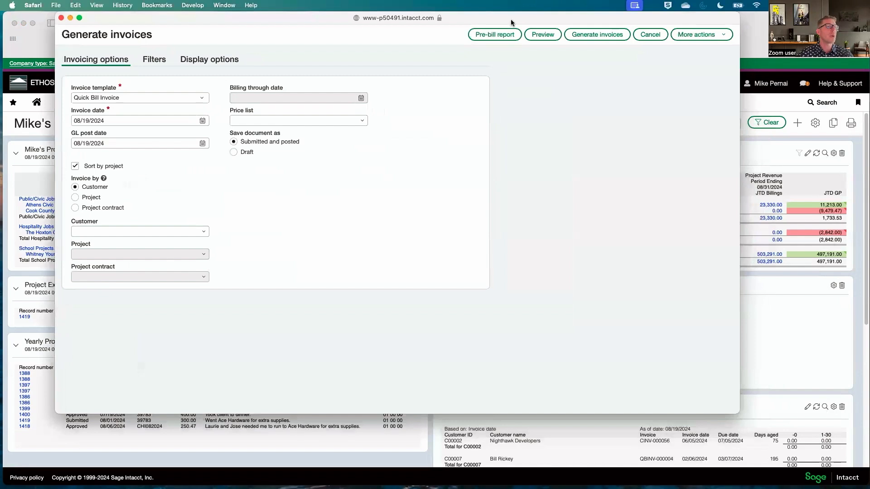
drag(511, 20, 532, 20)
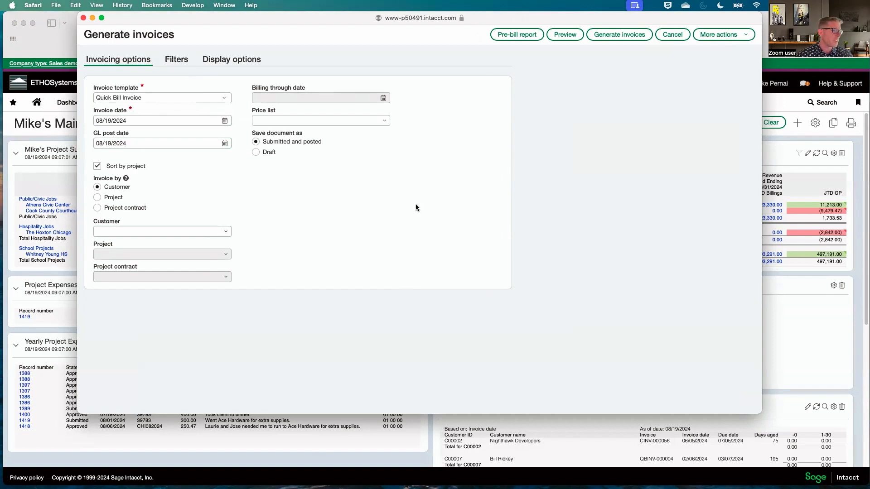
click(386, 120)
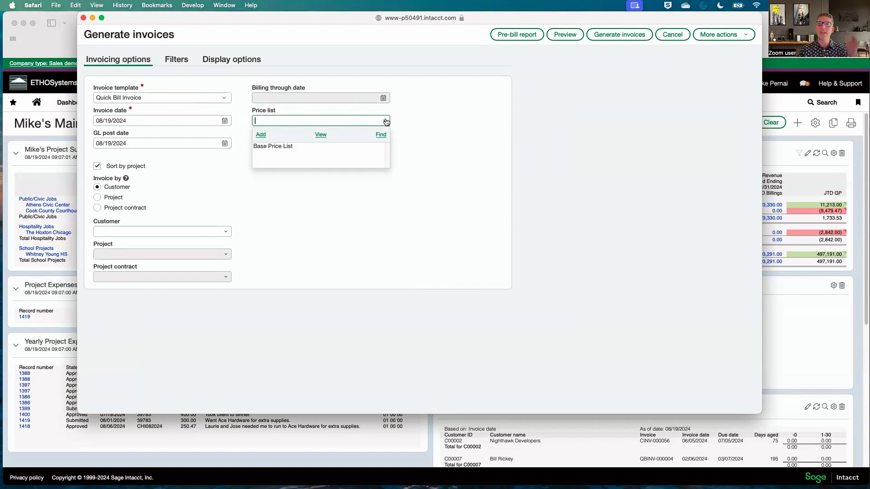
click(401, 183)
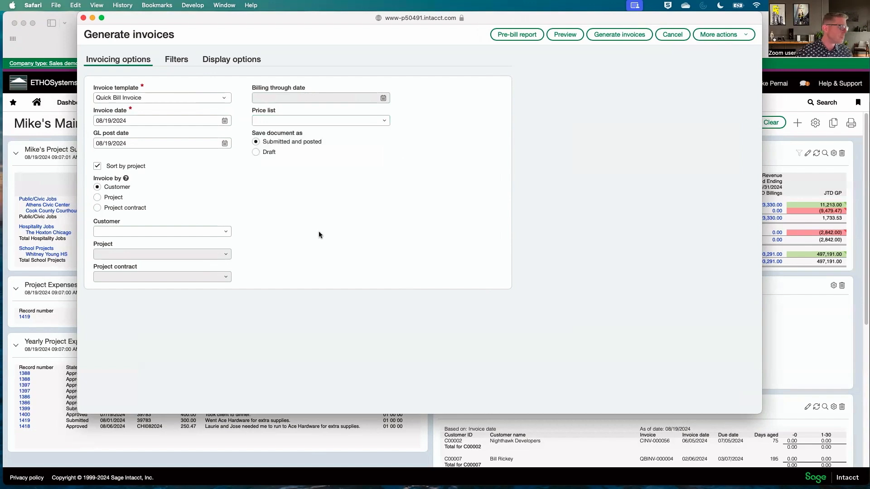
- Set the invoice to be generated by project, choose CHI082024--Cook County Courthouse Renovation, and preview it
click(97, 199)
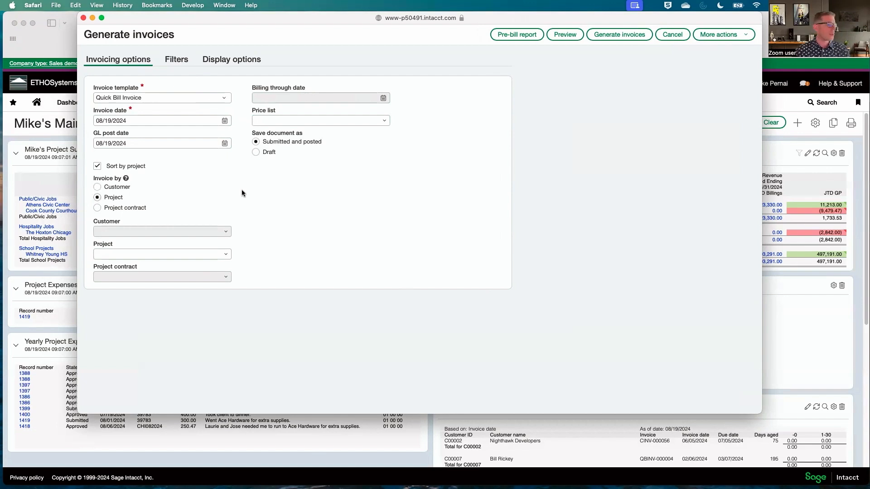
click(229, 257)
text(chi)
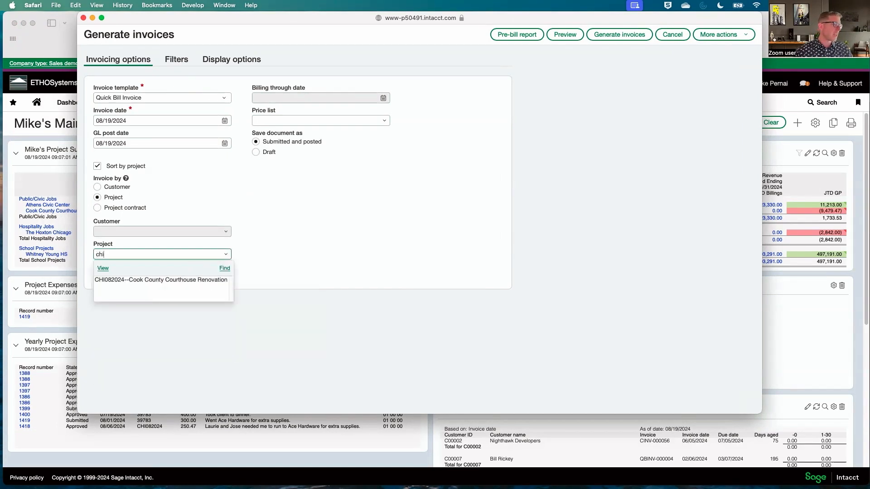
click(179, 281)
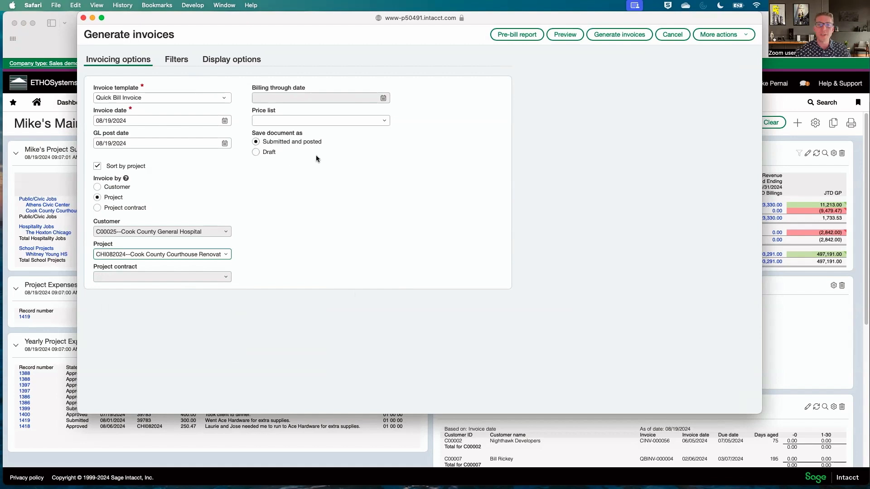
click(569, 38)
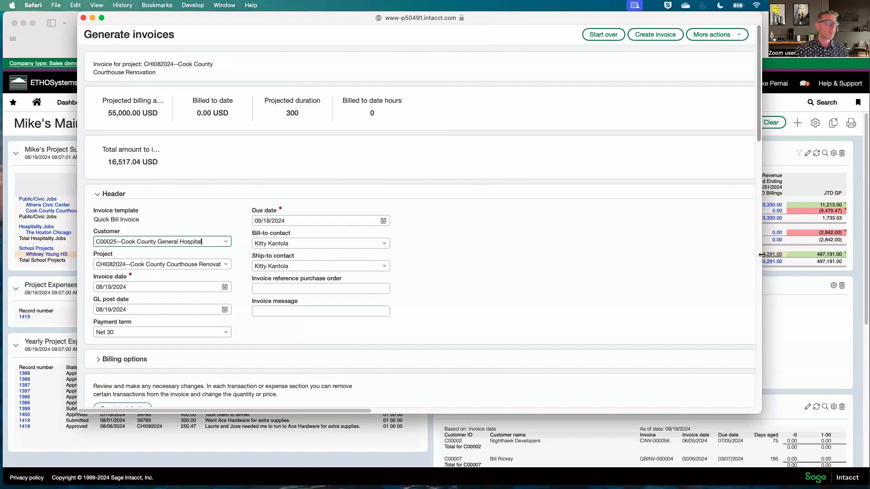
- Widen the invoice preview window and examine the timesheet entries, including their quantities, prices, employees and retainage
drag(762, 256, 862, 242)
drag(562, 17, 541, 17)
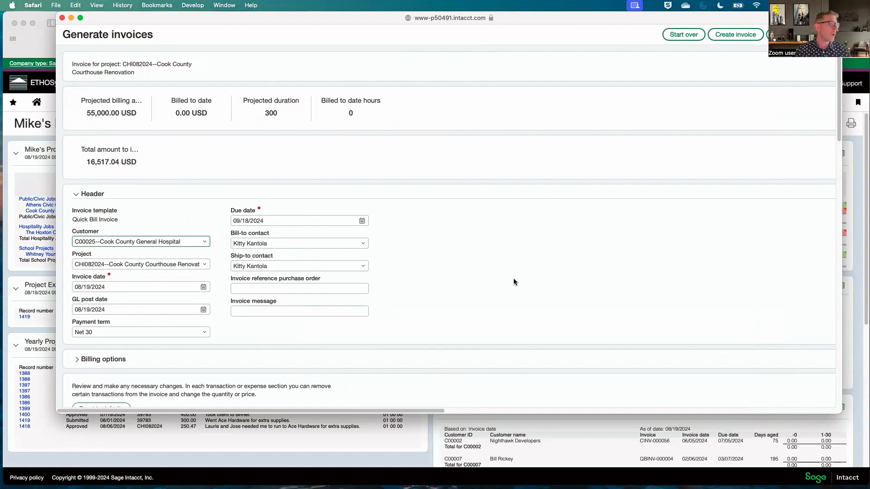
scroll(513, 284, down, 5)
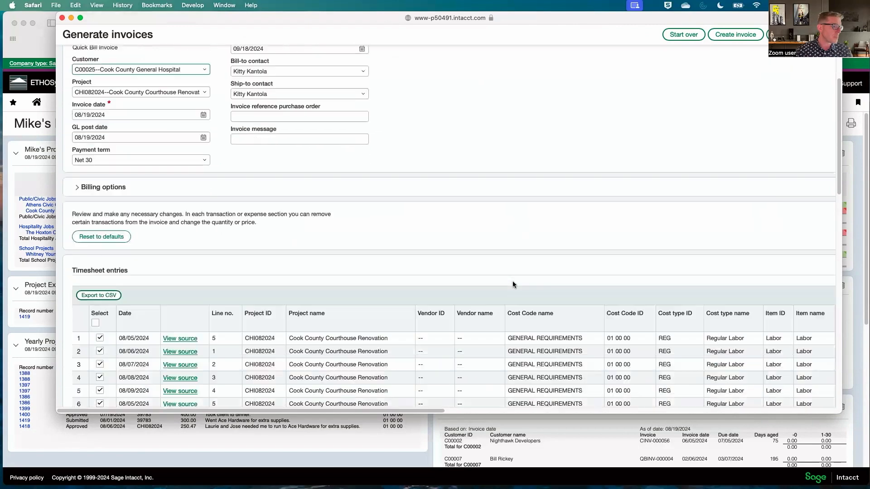
scroll(513, 283, down, 3)
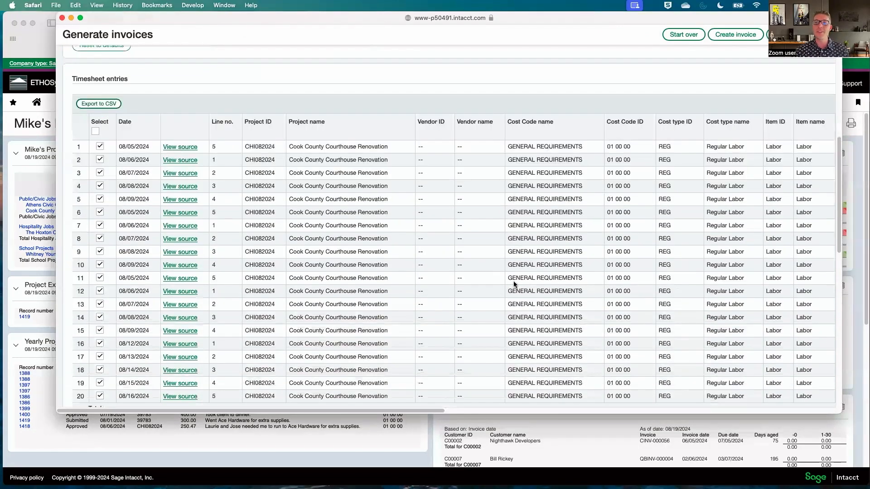
scroll(514, 283, down, 4)
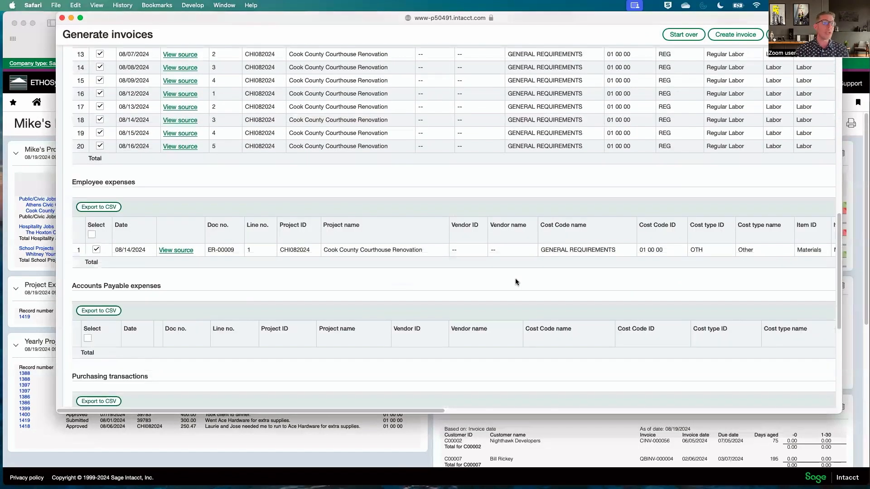
scroll(516, 281, up, 4)
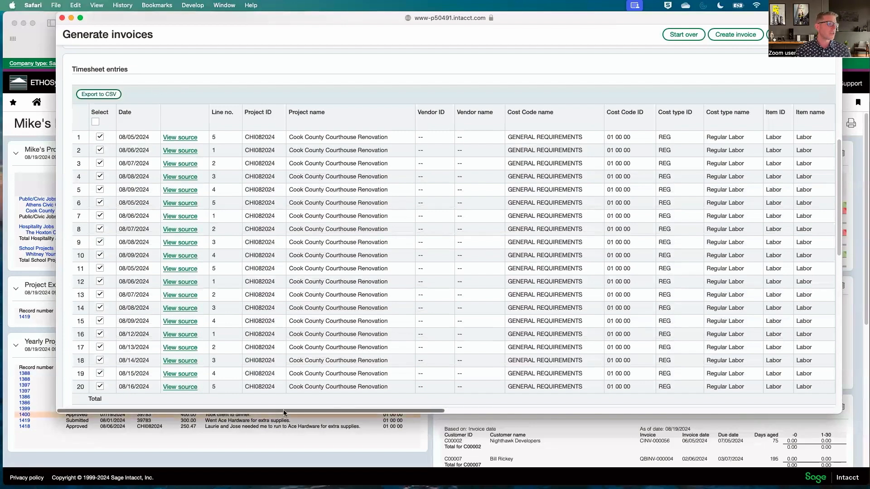
drag(295, 410, 422, 413)
scroll(496, 417, right, 5)
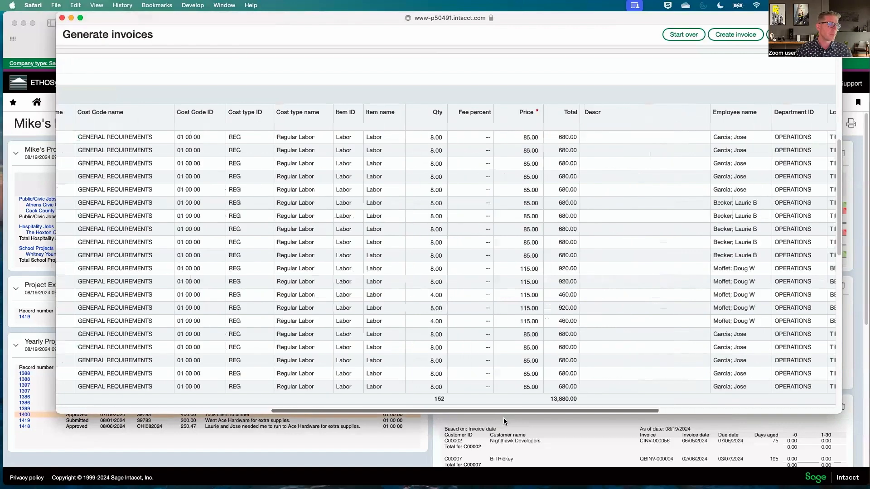
scroll(505, 421, right, 3)
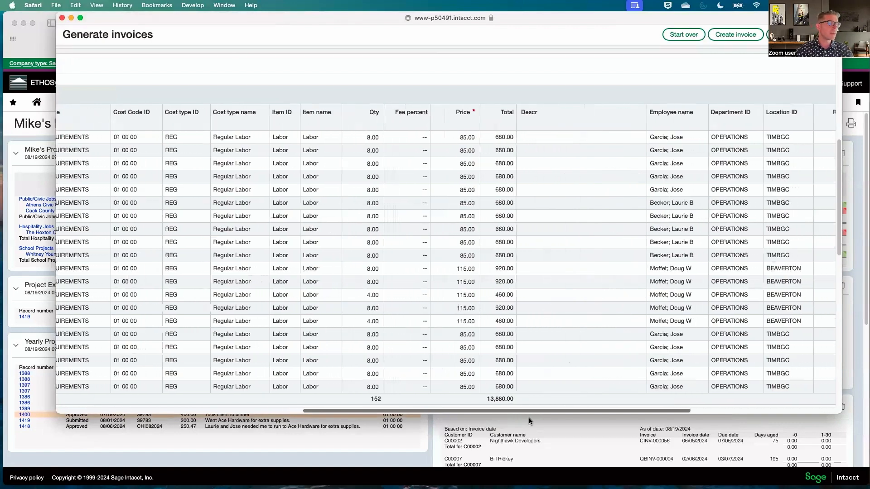
drag(529, 417, 708, 415)
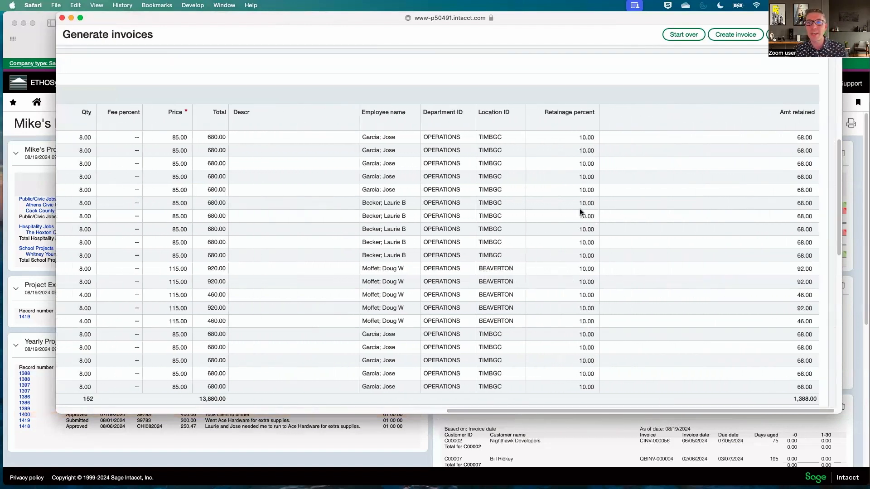
drag(544, 409, 417, 411)
click(144, 410)
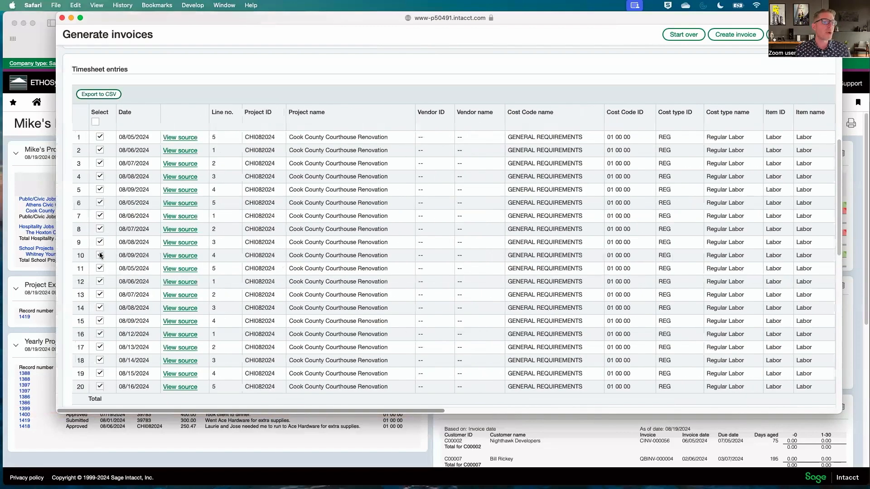
- Exclude timesheet entries 1 to 3 from the invoice, and include them again
click(100, 256)
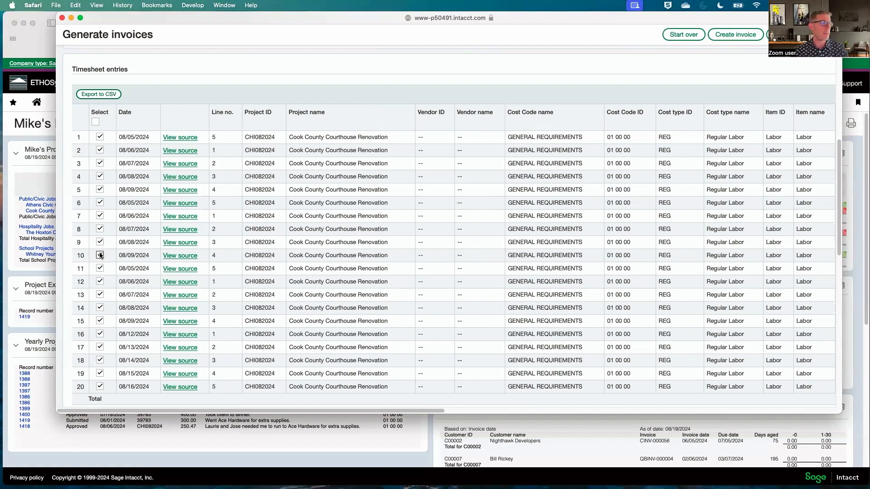
click(100, 136)
click(100, 150)
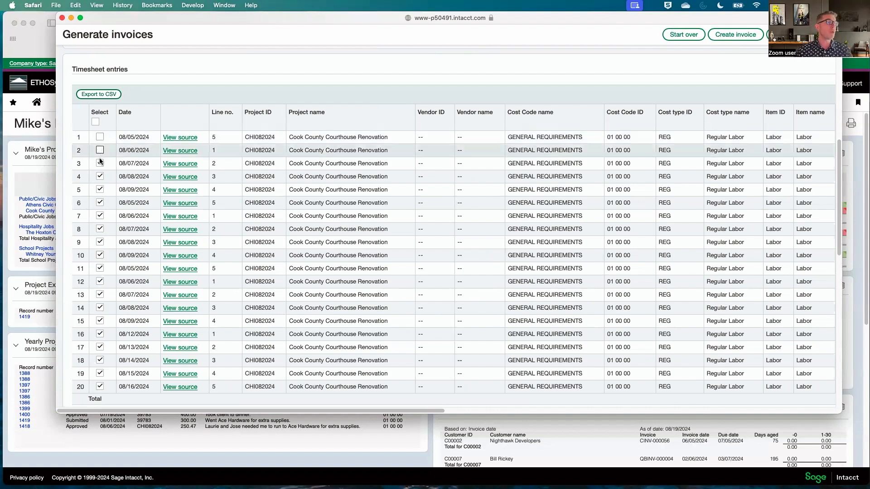
click(100, 162)
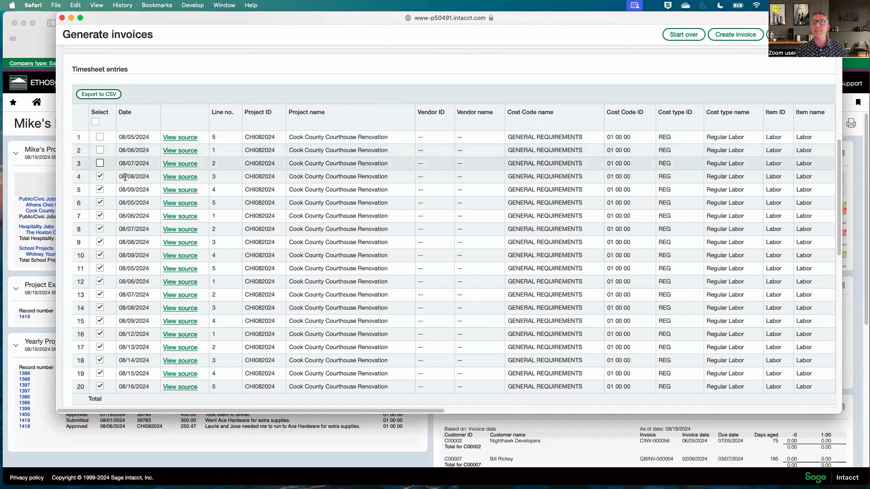
click(99, 163)
click(99, 150)
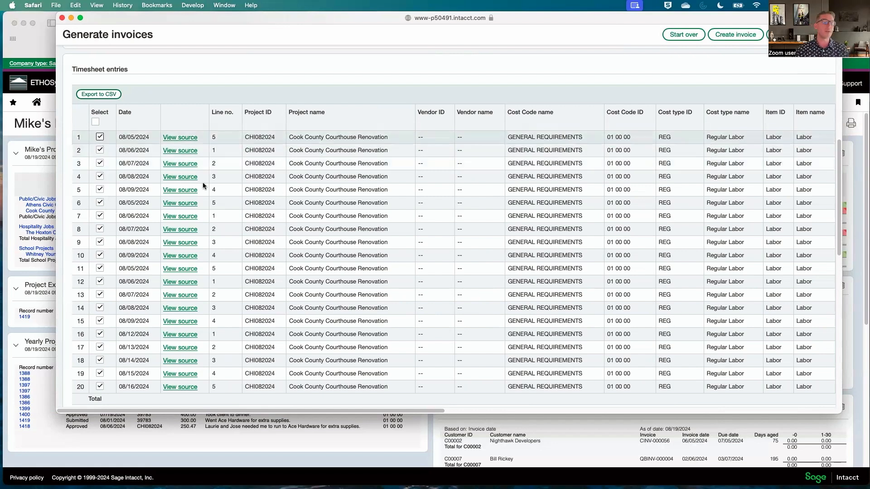
- View the source expense report of the 08/14/2024 employee expense, examine its details and expense entries, and close it
scroll(306, 210, down, 4)
scroll(305, 212, down, 6)
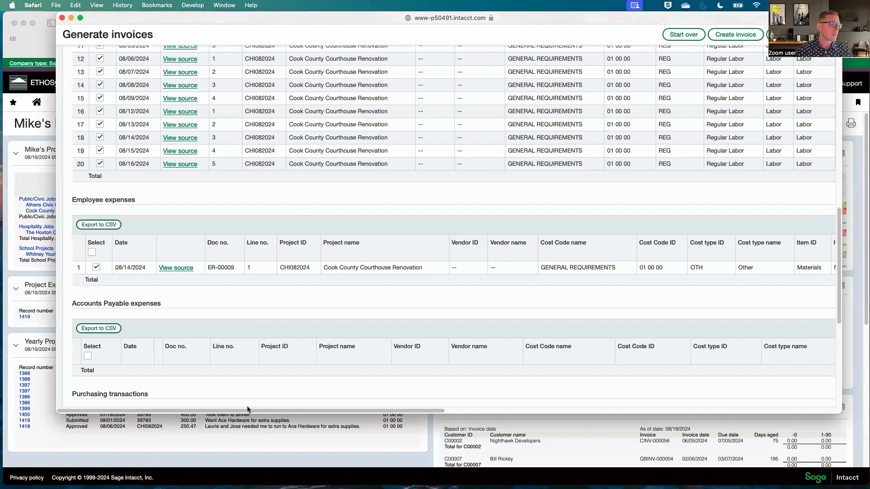
drag(247, 409, 172, 411)
scroll(417, 397, right, 3)
click(137, 270)
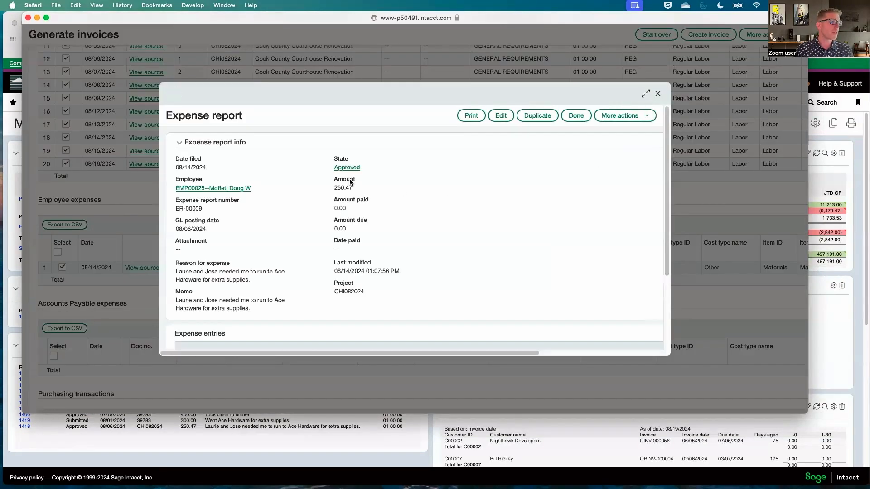
scroll(478, 243, down, 1)
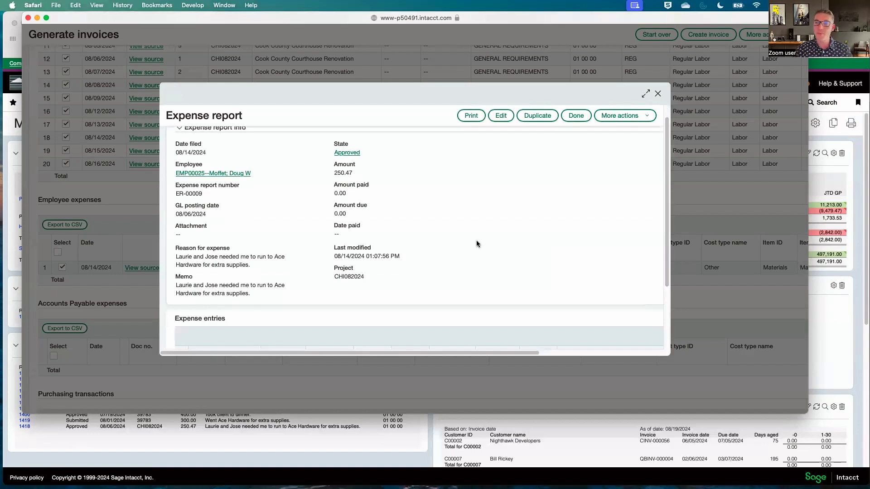
scroll(475, 241, down, 3)
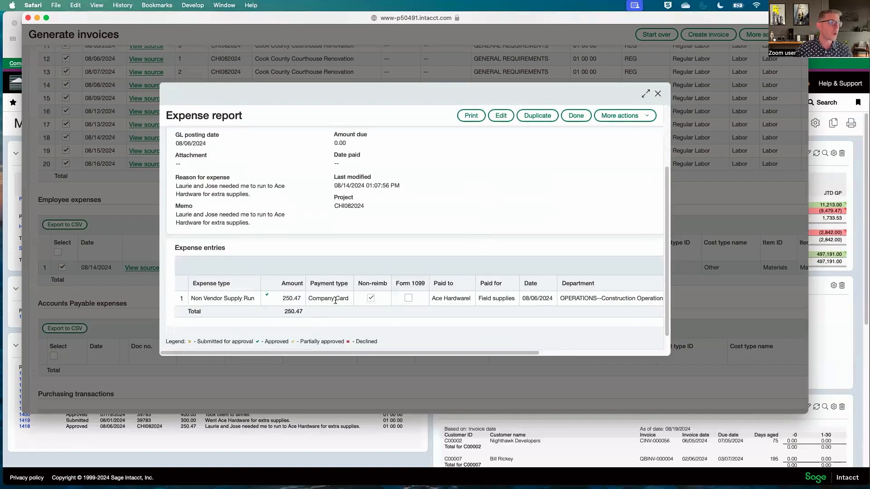
drag(338, 355, 474, 351)
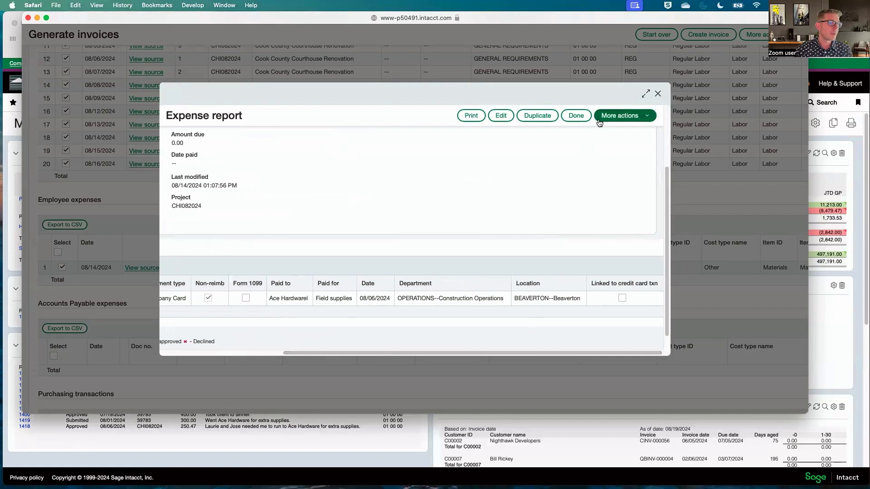
click(656, 94)
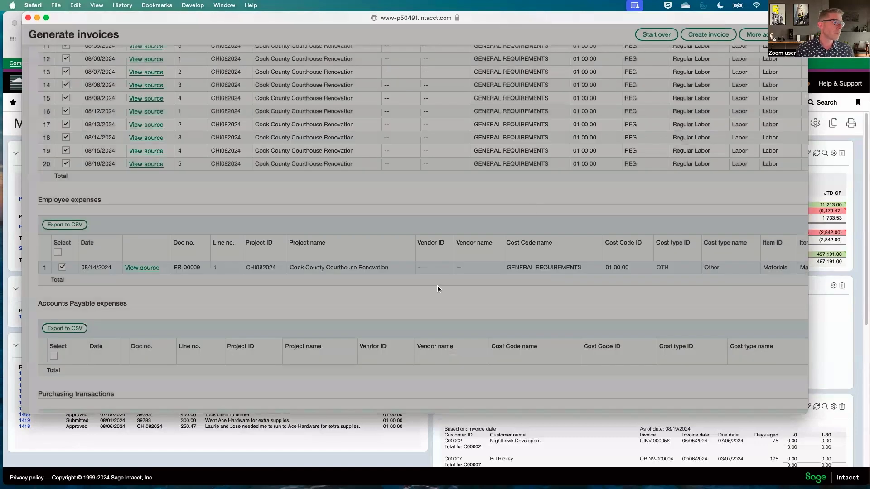
- Review the purchasing and order entry transactions, and create the invoice with all selected entries
scroll(418, 284, down, 5)
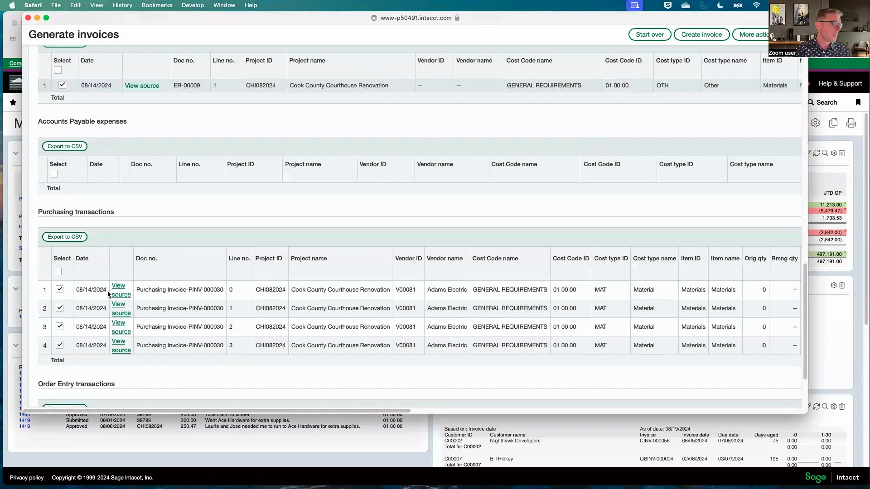
drag(265, 410, 199, 416)
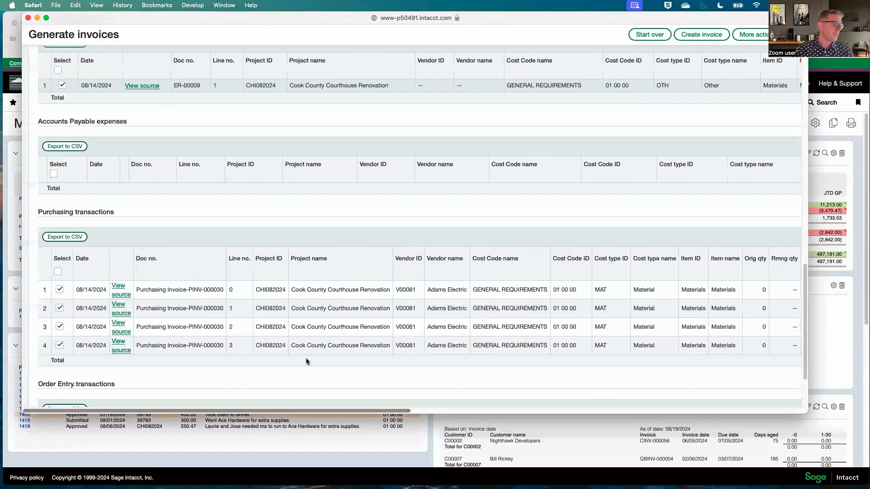
scroll(313, 359, down, 3)
scroll(317, 360, up, 15)
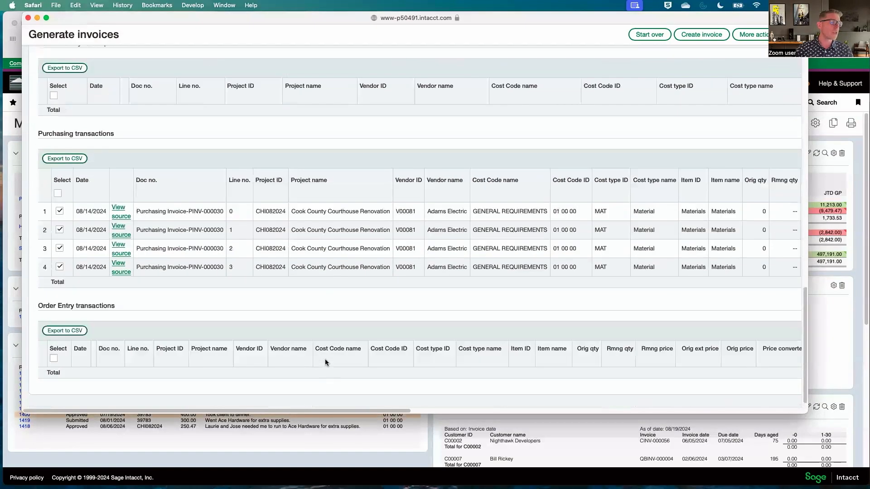
scroll(324, 362, up, 10)
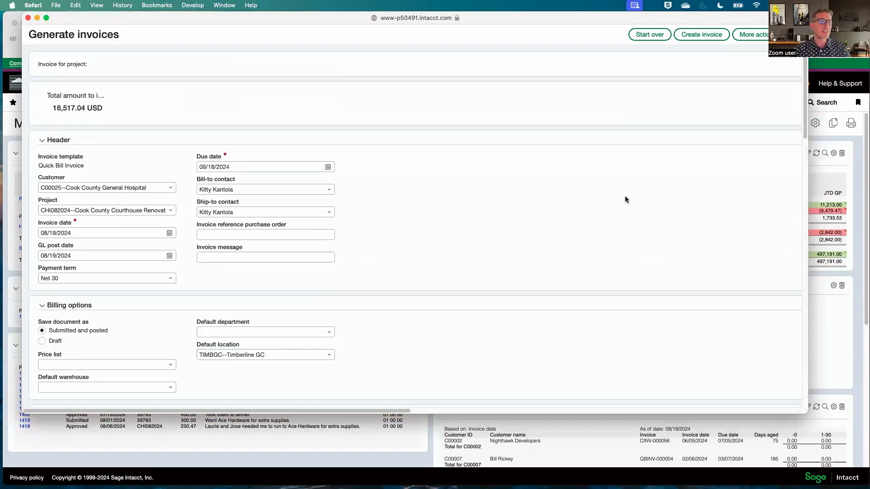
click(703, 39)
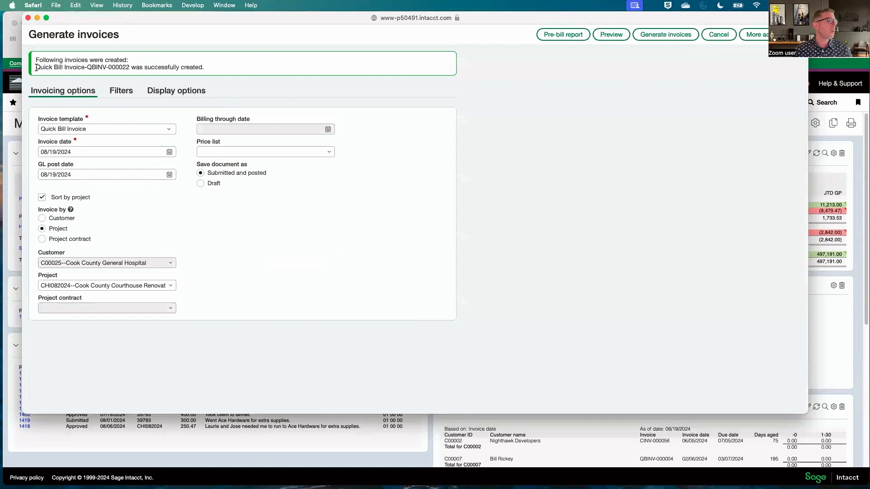
- Read the invoice creation notice and close the Generate invoices window to return to the dashboard
drag(36, 67, 222, 67)
click(254, 107)
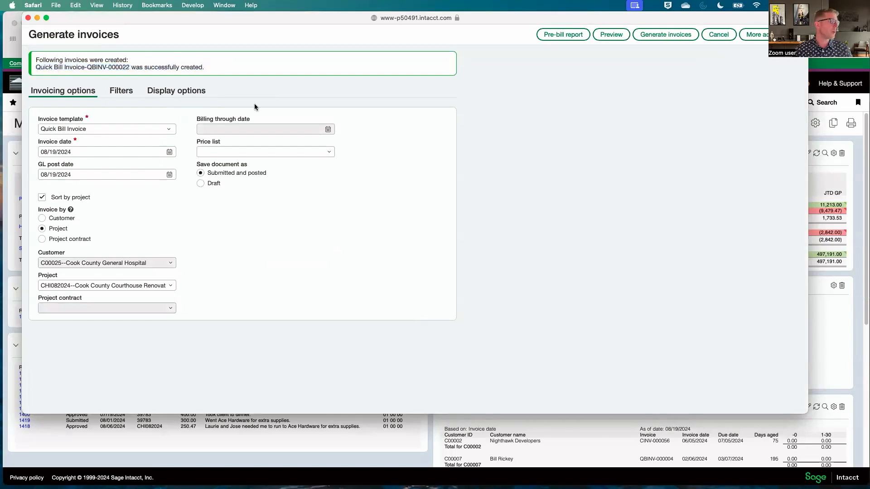
click(29, 19)
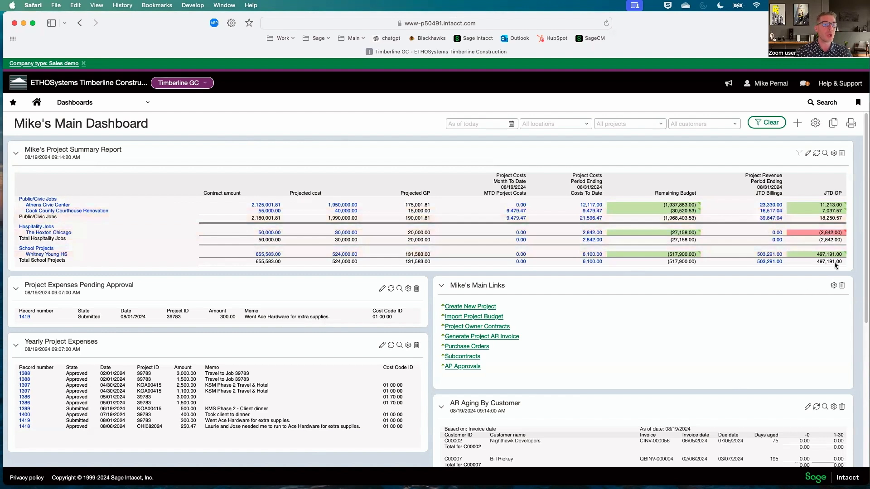
- View the General Ledger report behind the Cook County Courthouse Renovation's JTD billings and close it
click(779, 211)
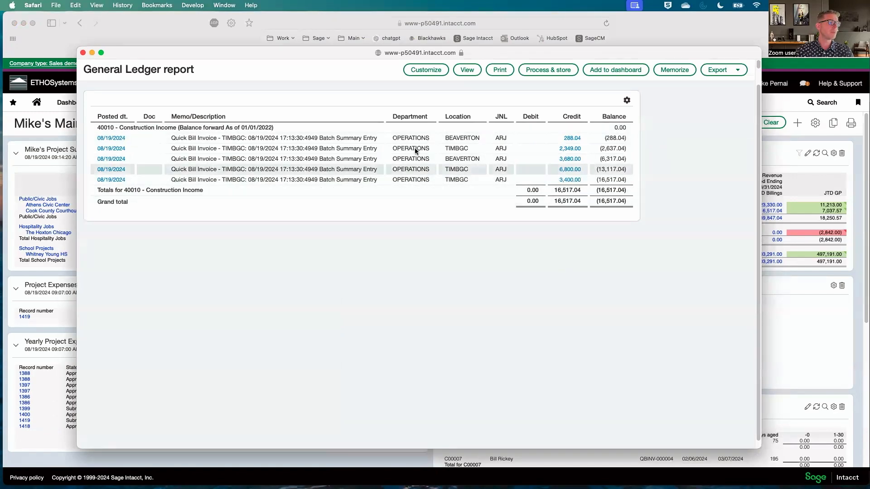
click(83, 53)
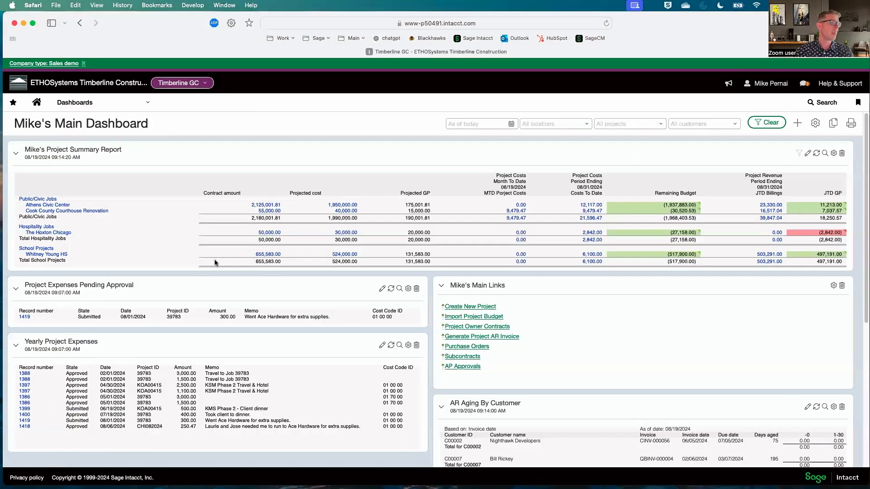
- Find the 08/19/2024 Cook County General Hospital invoice in the AR Aging By Customer report and open it from its total
scroll(433, 288, down, 2)
scroll(430, 287, down, 10)
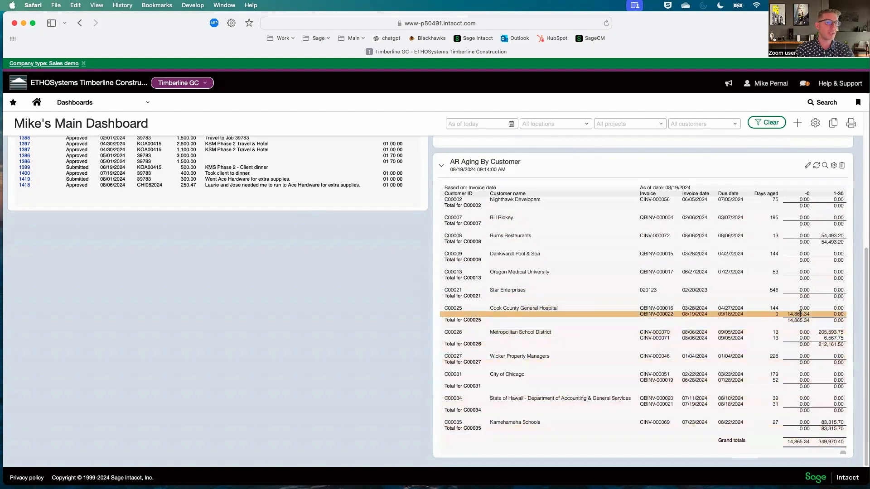
scroll(840, 451, right, 10)
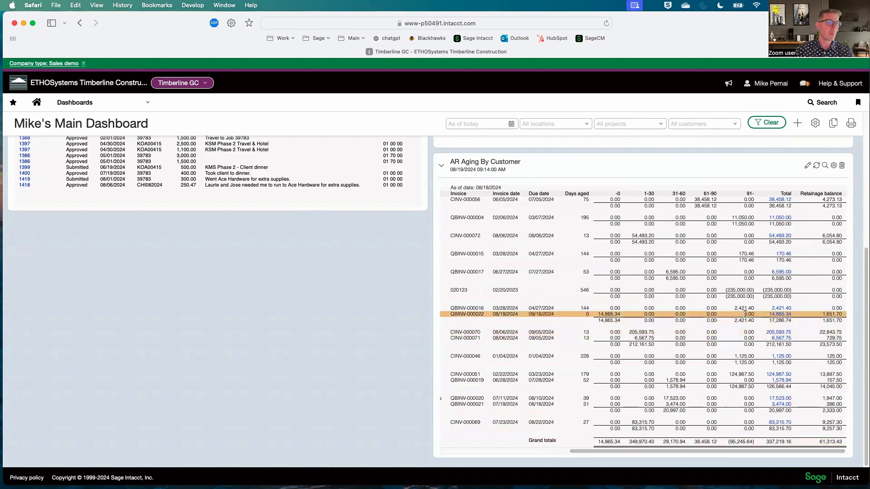
click(785, 314)
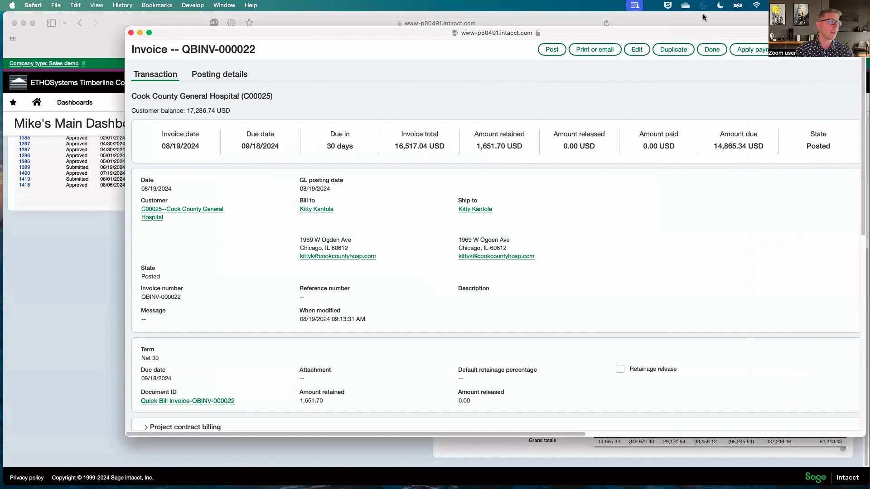
- Examine the invoice's header, retainage amounts and all entry lines down to the total, and close the invoice window
drag(689, 34, 652, 19)
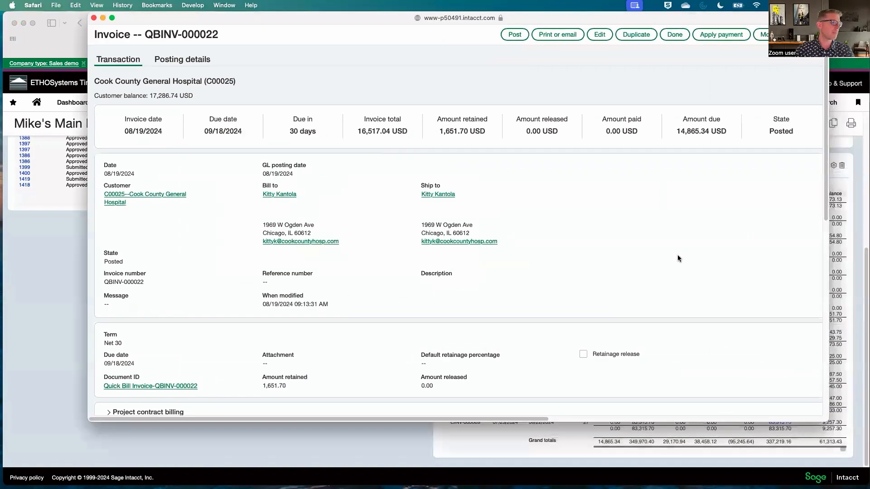
scroll(677, 257, down, 5)
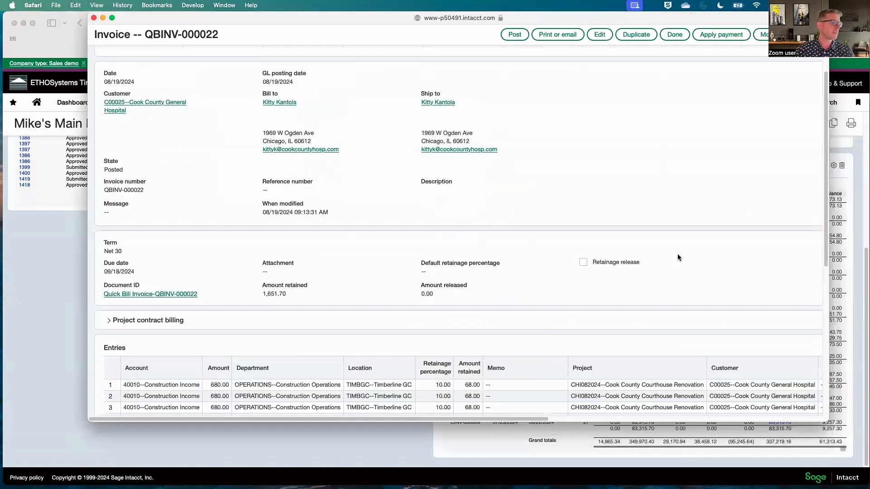
scroll(678, 256, down, 7)
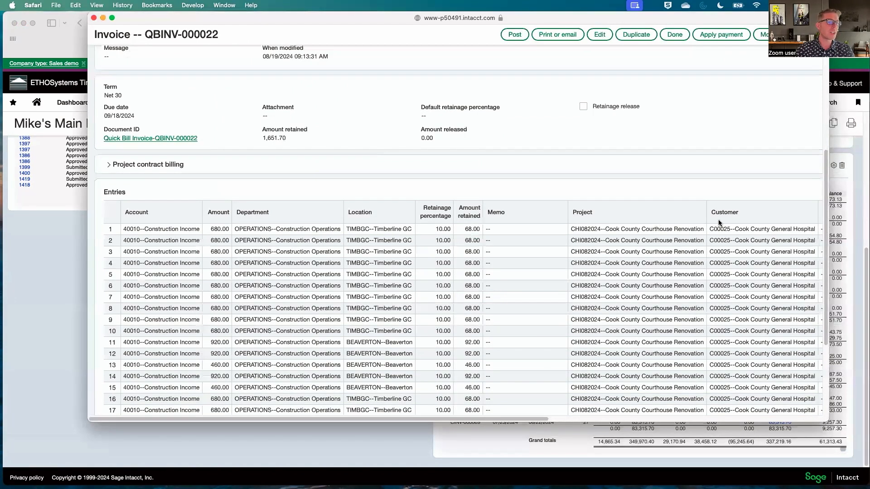
scroll(718, 219, down, 6)
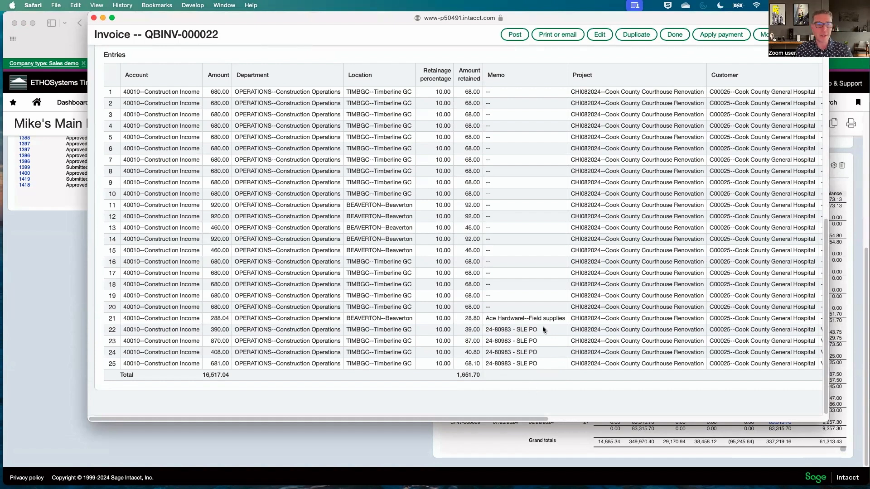
scroll(523, 278, up, 10)
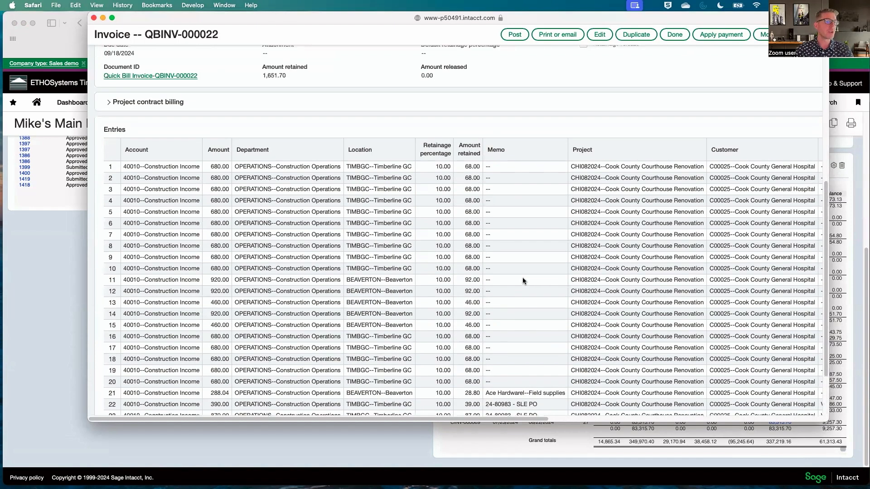
scroll(564, 297, up, 5)
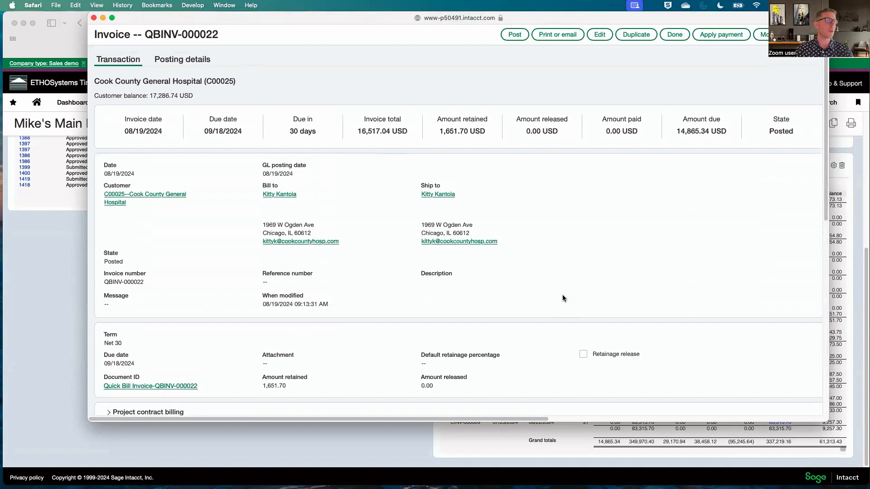
click(93, 17)
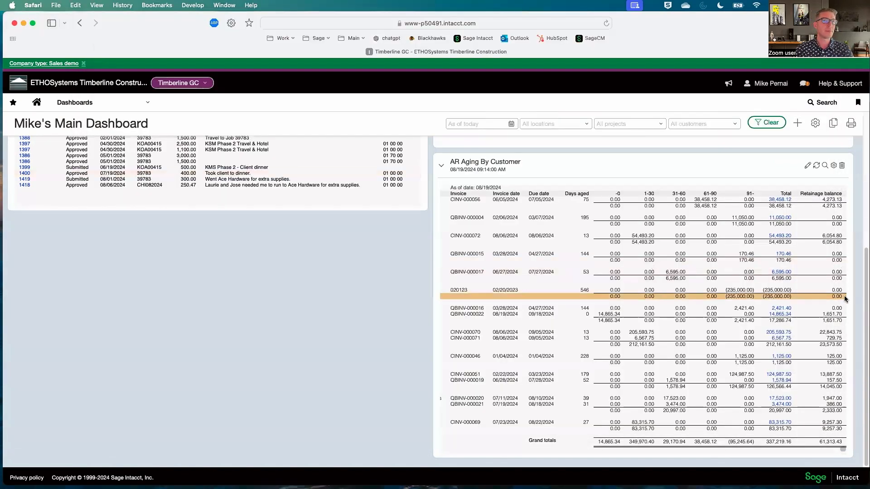